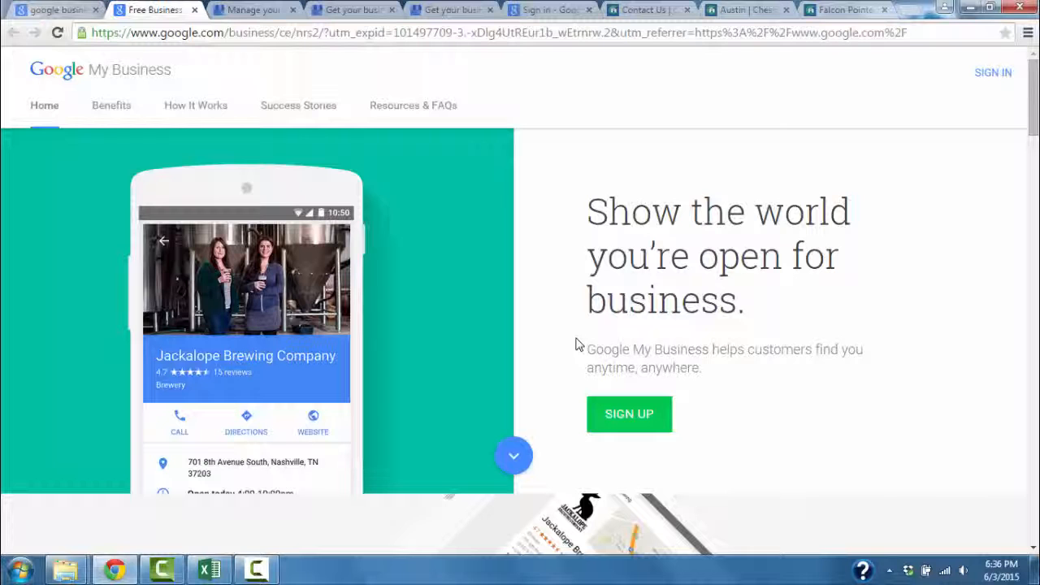
# Open the Your pages dashboard and start getting a new page for the business
pyautogui.click(258, 9)
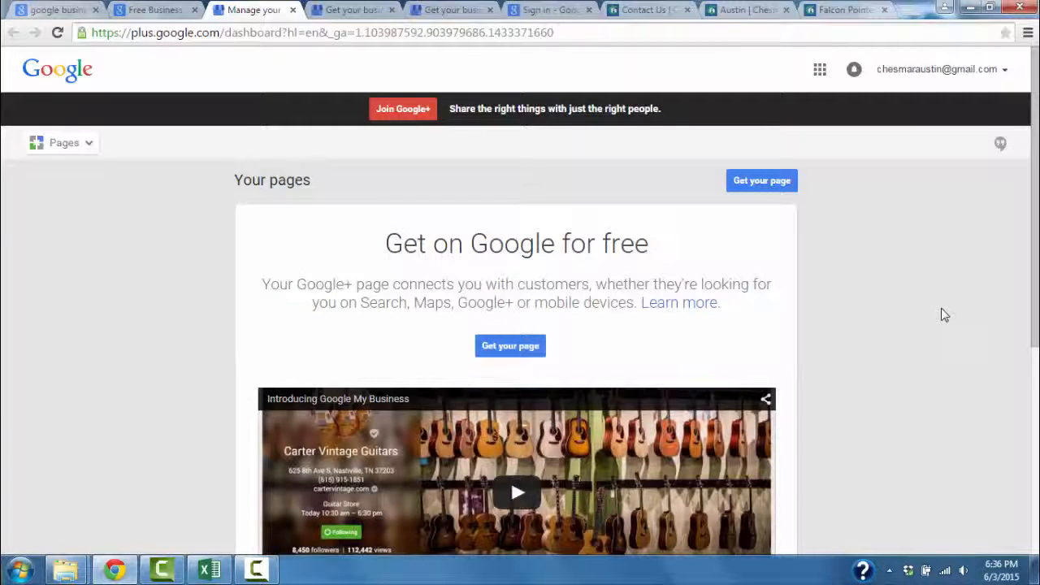
pyautogui.click(502, 348)
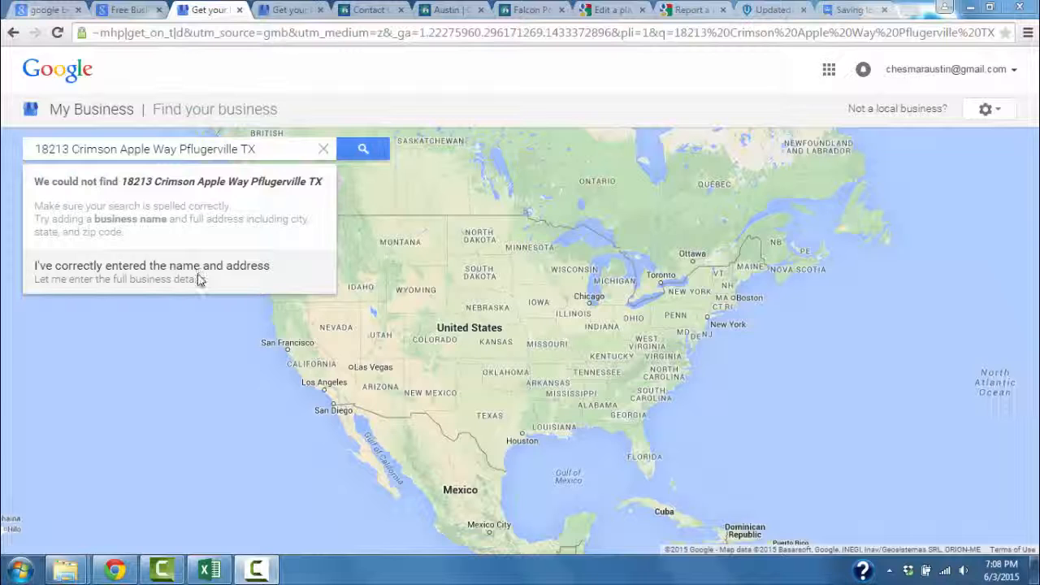
# Submit the filled-in Chesmar Homes business details and confirm being authorized to manage the business, accepting the Terms of Service
pyautogui.click(282, 17)
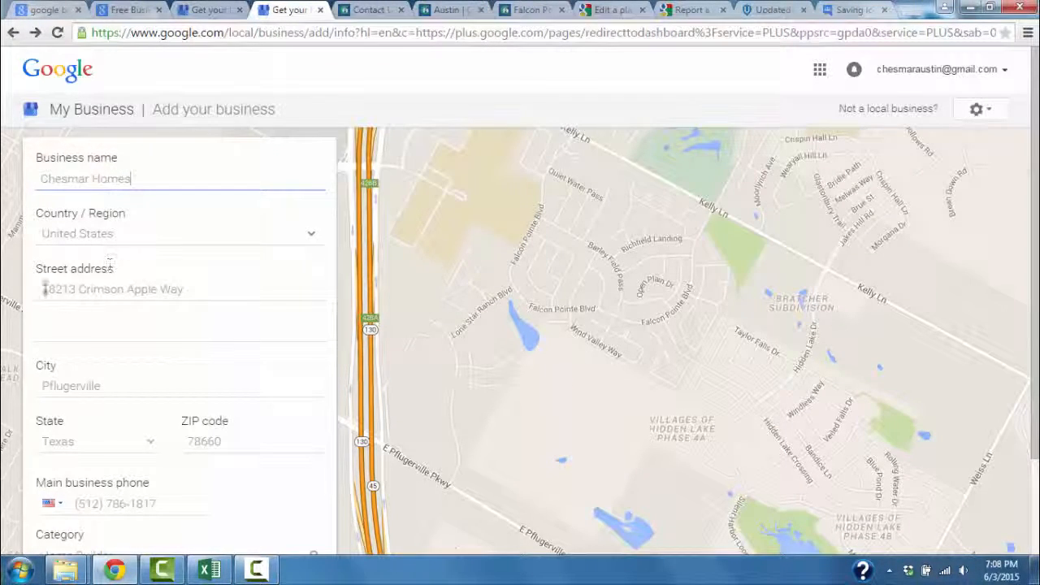
pyautogui.scroll(-2, 98, 406)
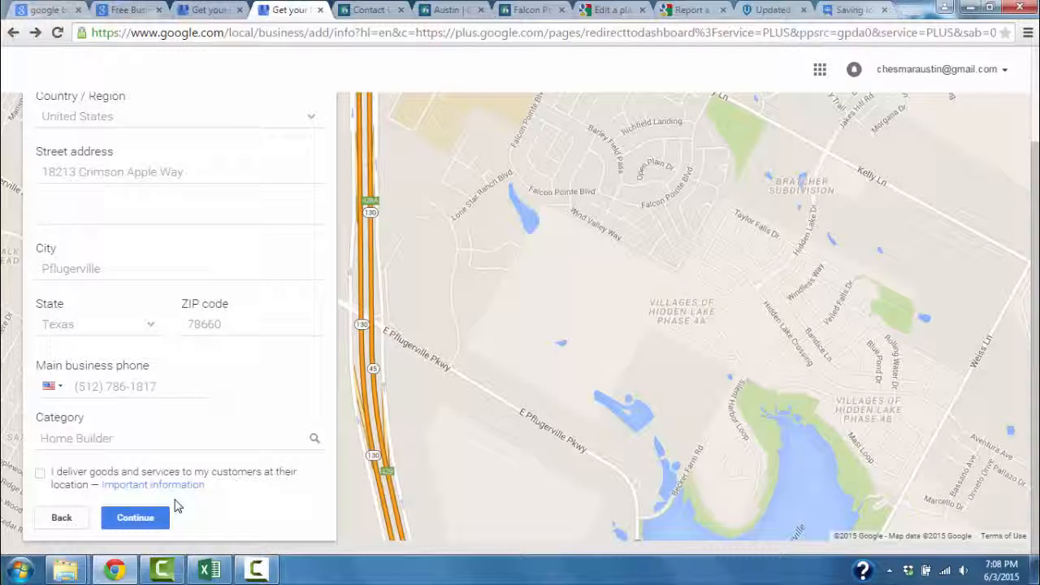
pyautogui.click(142, 524)
pyautogui.scroll(-1, 209, 343)
pyautogui.click(141, 524)
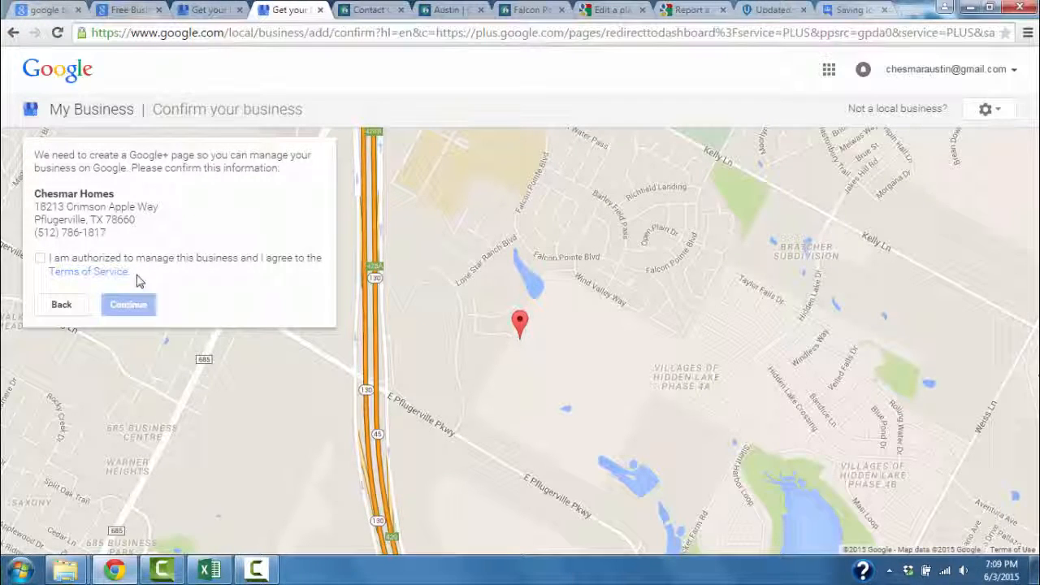
pyautogui.click(40, 258)
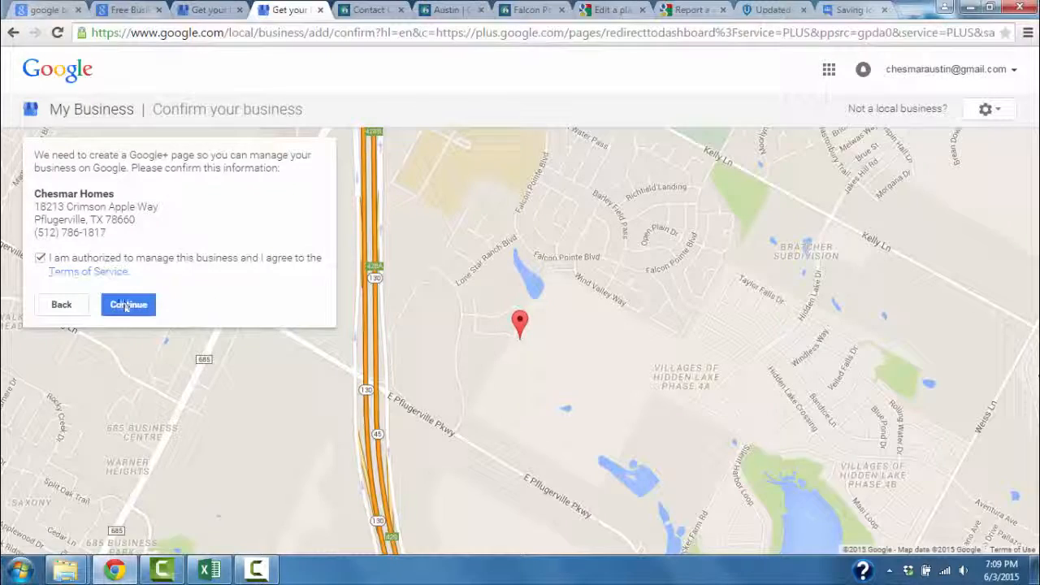
pyautogui.click(127, 306)
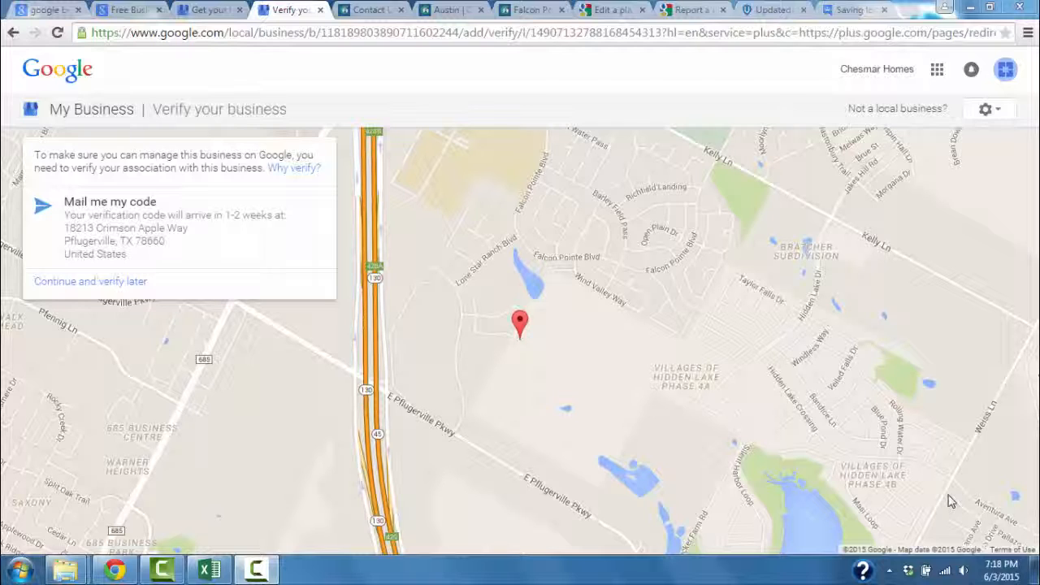
# Postpone the business verification and skip the welcome tour to look over the Chesmar Homes dashboard
pyautogui.click(101, 283)
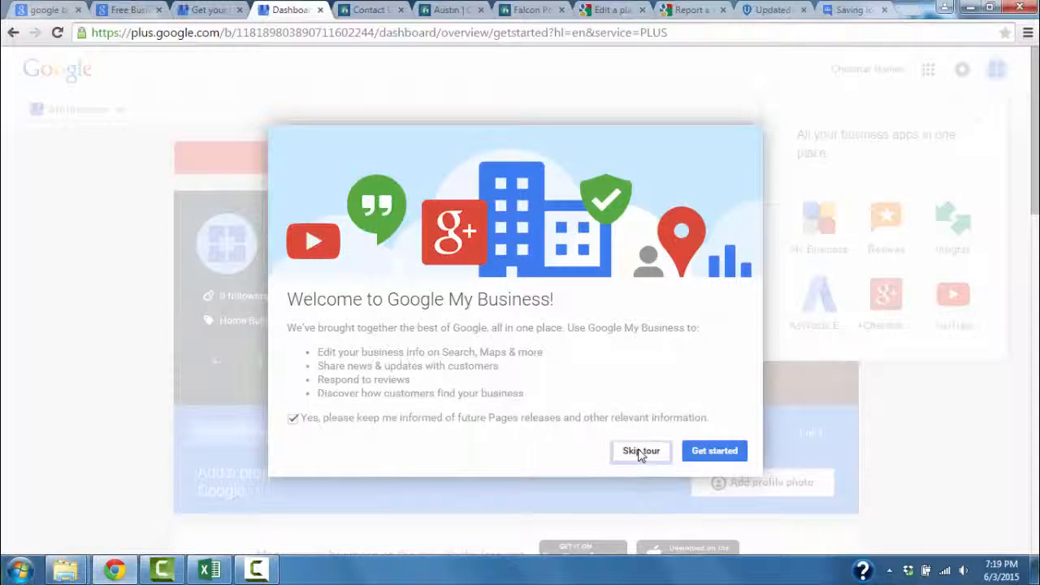
pyautogui.click(640, 452)
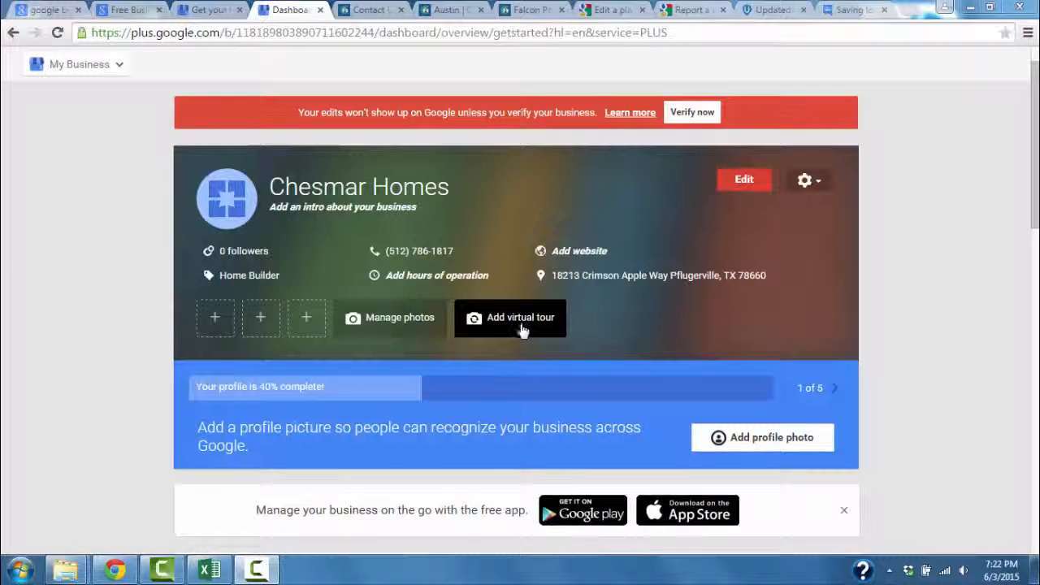
pyautogui.scroll(-6, 332, 448)
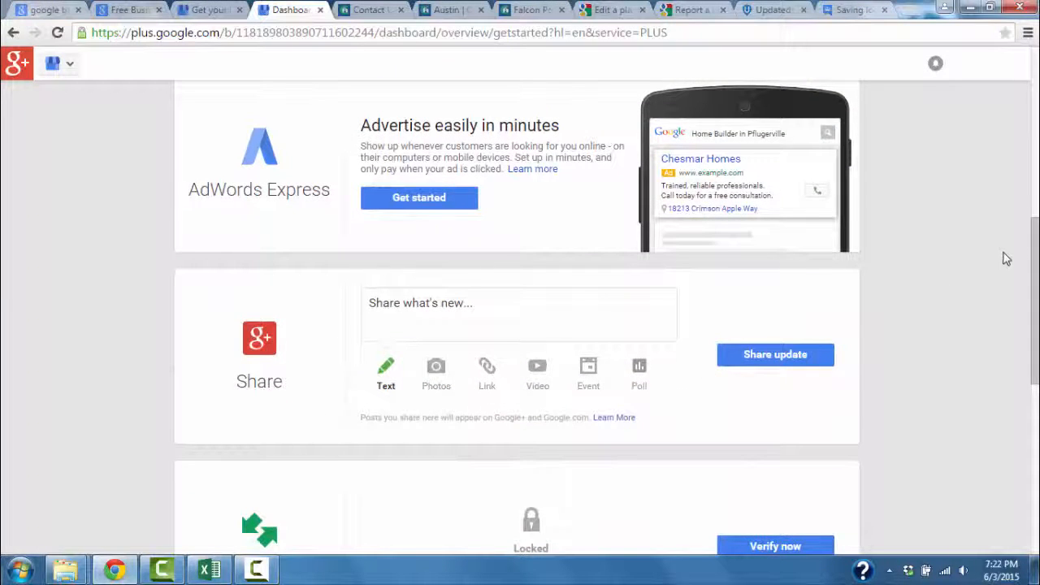
pyautogui.moveTo(1036, 277); pyautogui.dragTo(1036, 110)
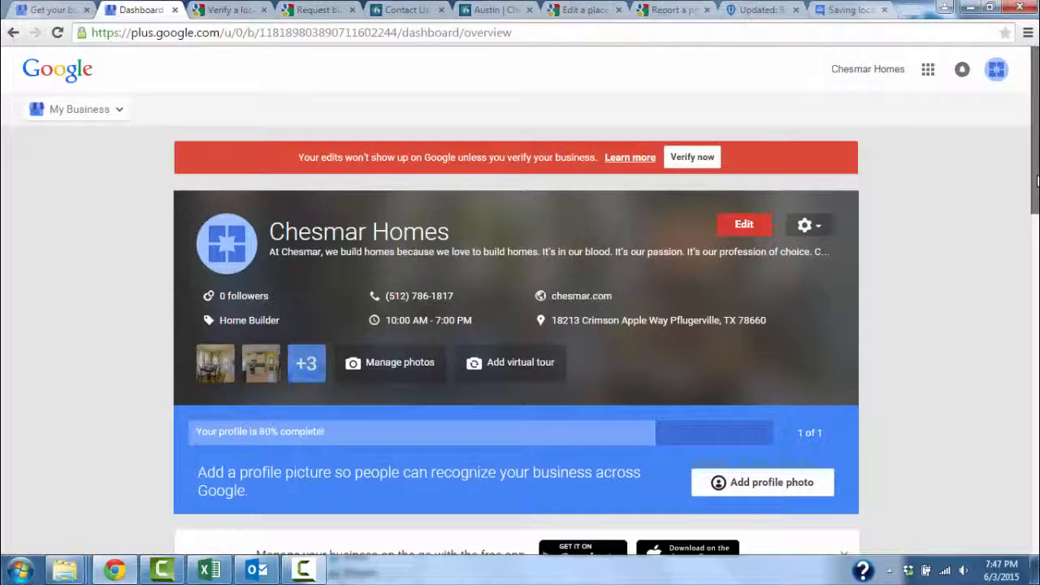
pyautogui.moveTo(1036, 181); pyautogui.dragTo(1037, 255)
pyautogui.moveTo(1035, 190); pyautogui.dragTo(1035, 129)
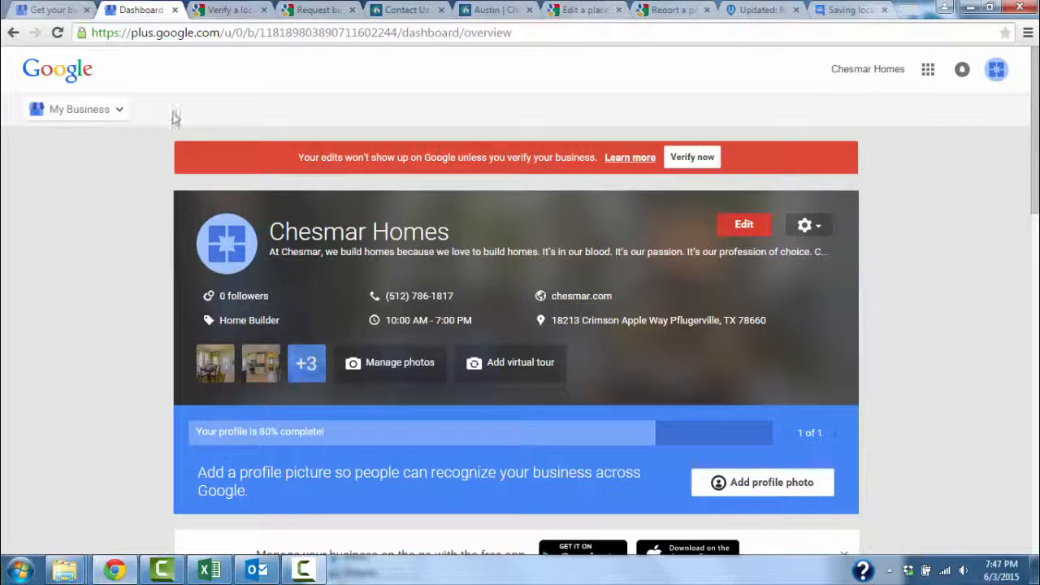
# Go to the list of all pages and open the Chesmar Homes page that has a street address for management
pyautogui.moveTo(72, 117)
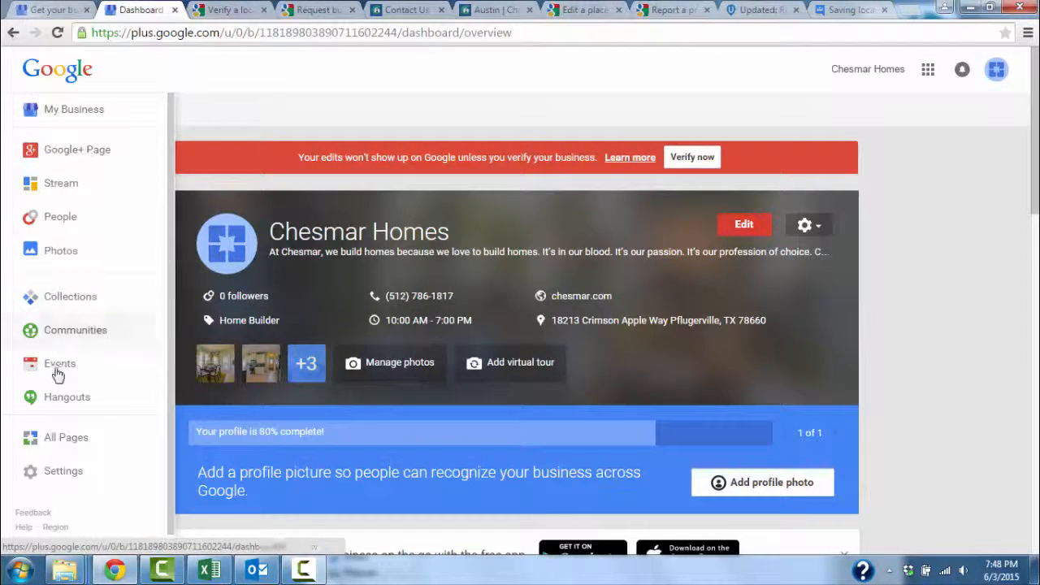
pyautogui.click(70, 452)
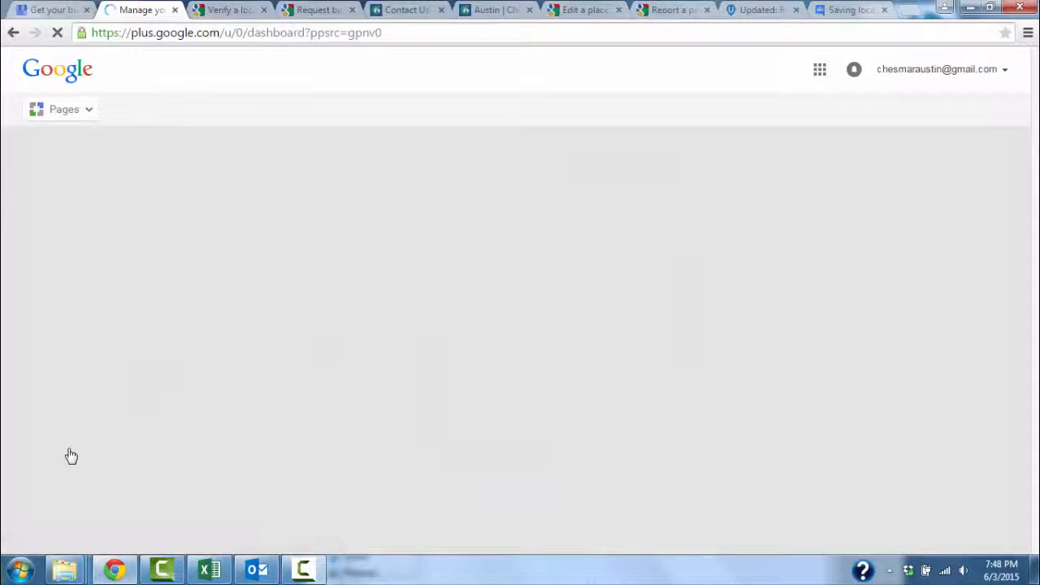
pyautogui.scroll(-1, 161, 313)
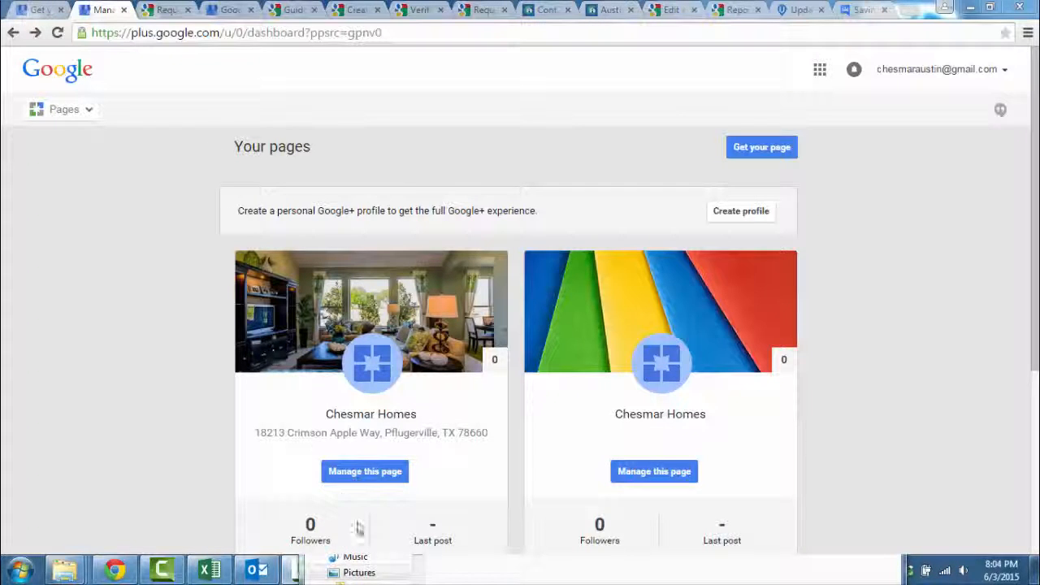
pyautogui.click(370, 478)
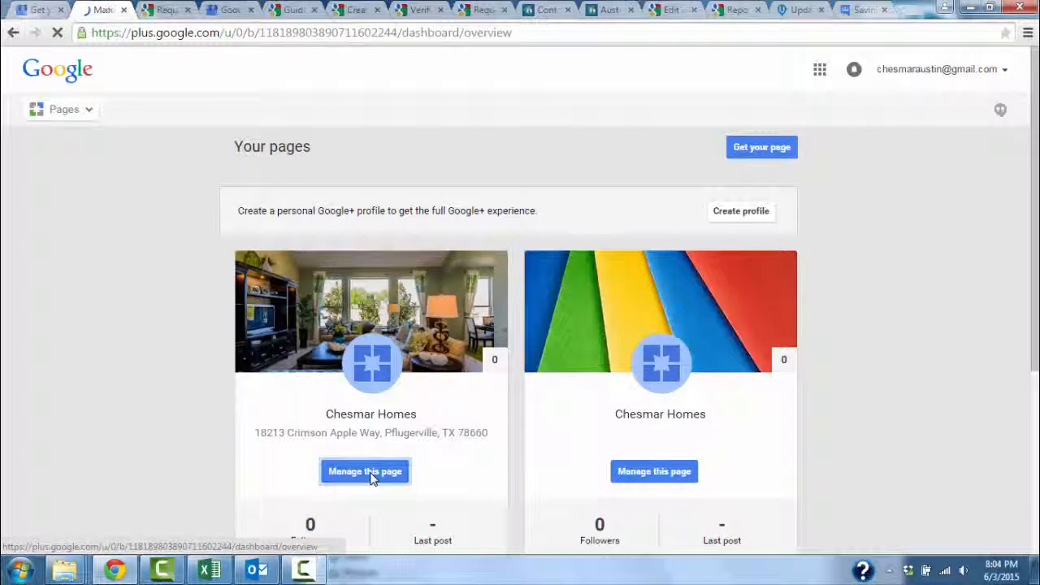
pyautogui.click(17, 310)
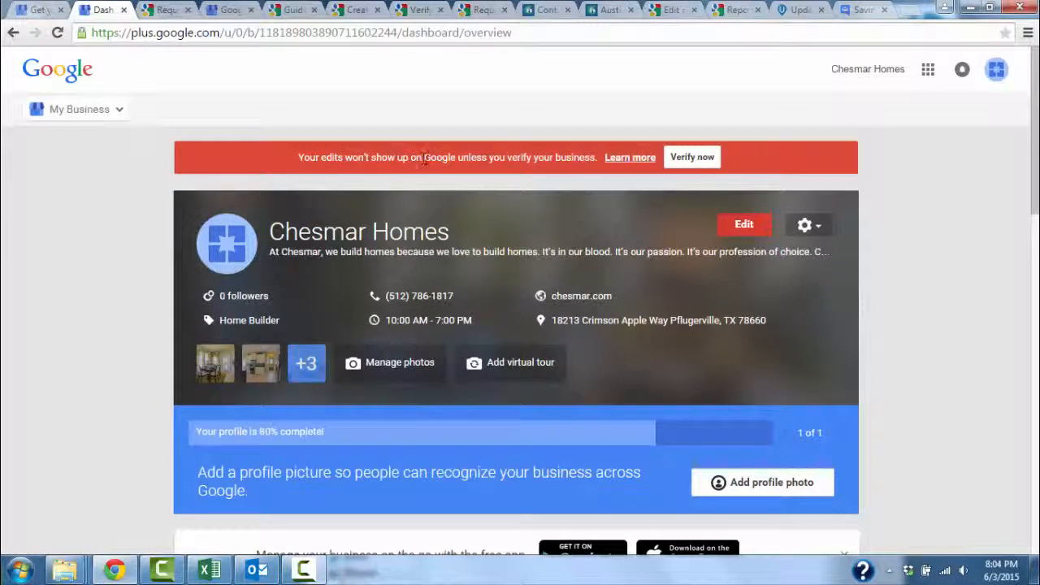
# Look up the bulk verification option in the business verification help and open its detailed article in a new tab
pyautogui.click(638, 161)
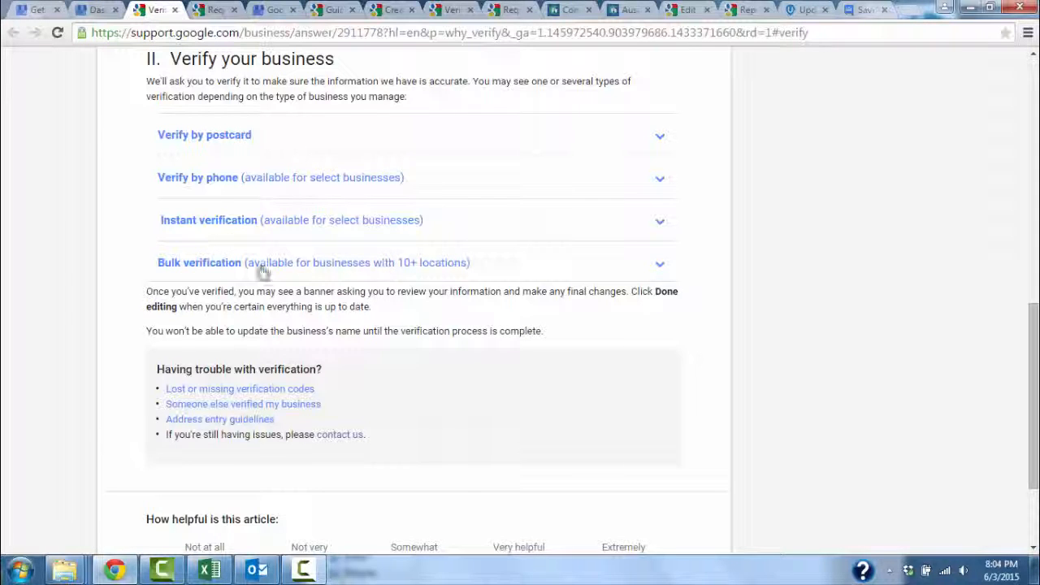
pyautogui.click(349, 263)
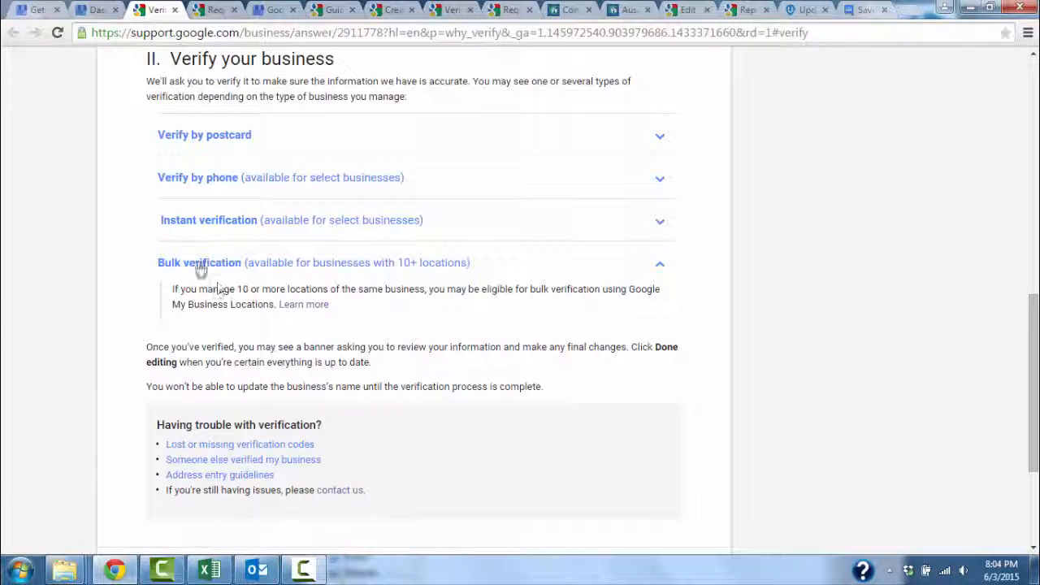
pyautogui.rightClick(300, 312)
pyautogui.click(342, 315)
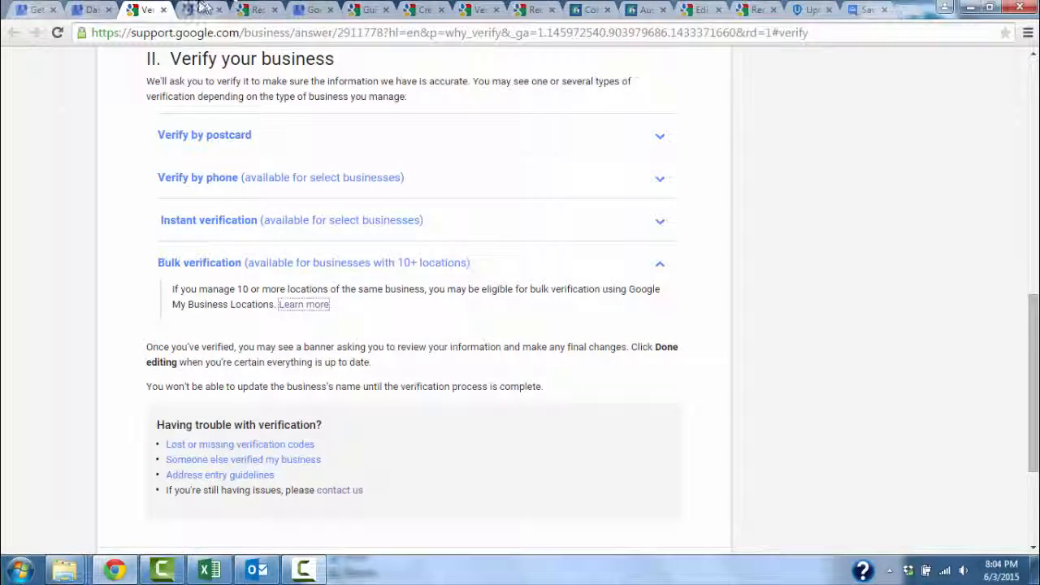
pyautogui.click(201, 9)
# Read the eligibility and request instructions for bulk verification and open the linked Google My Business Locations page in a new tab
pyautogui.scroll(-2, 228, 304)
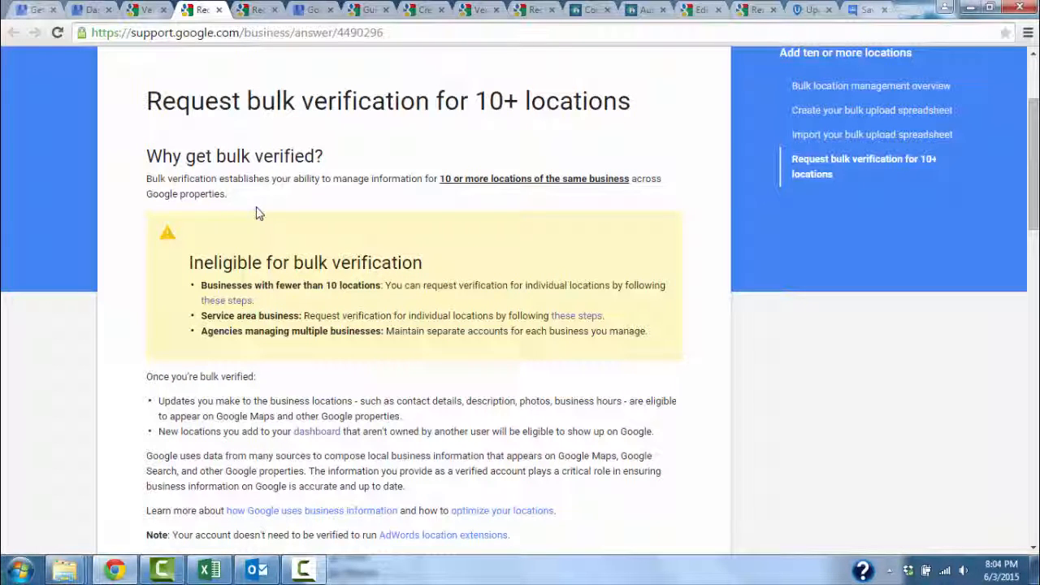
pyautogui.scroll(-1, 256, 213)
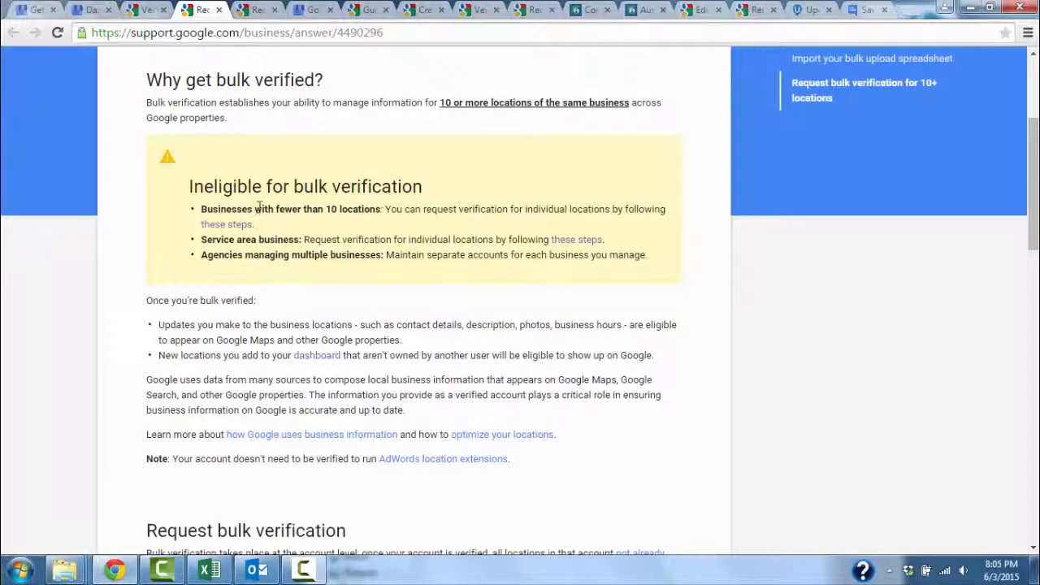
pyautogui.scroll(-1, 268, 224)
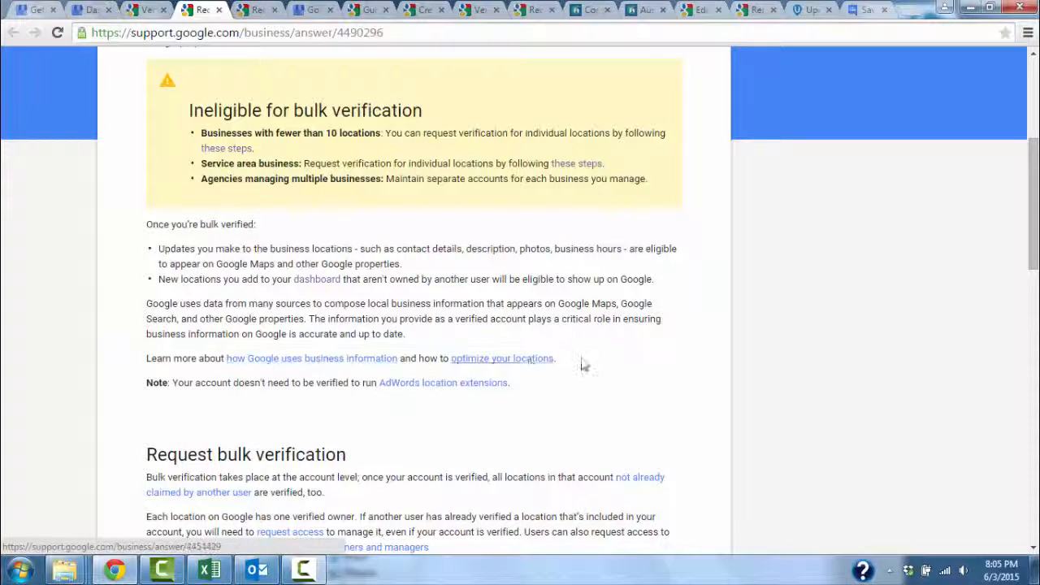
pyautogui.scroll(-3, 582, 364)
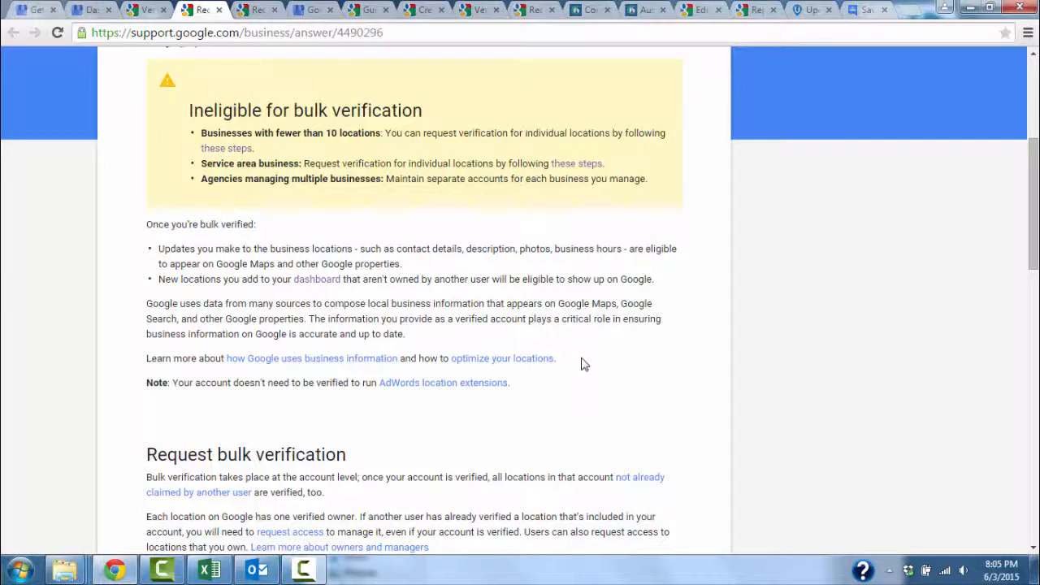
pyautogui.scroll(-1, 581, 364)
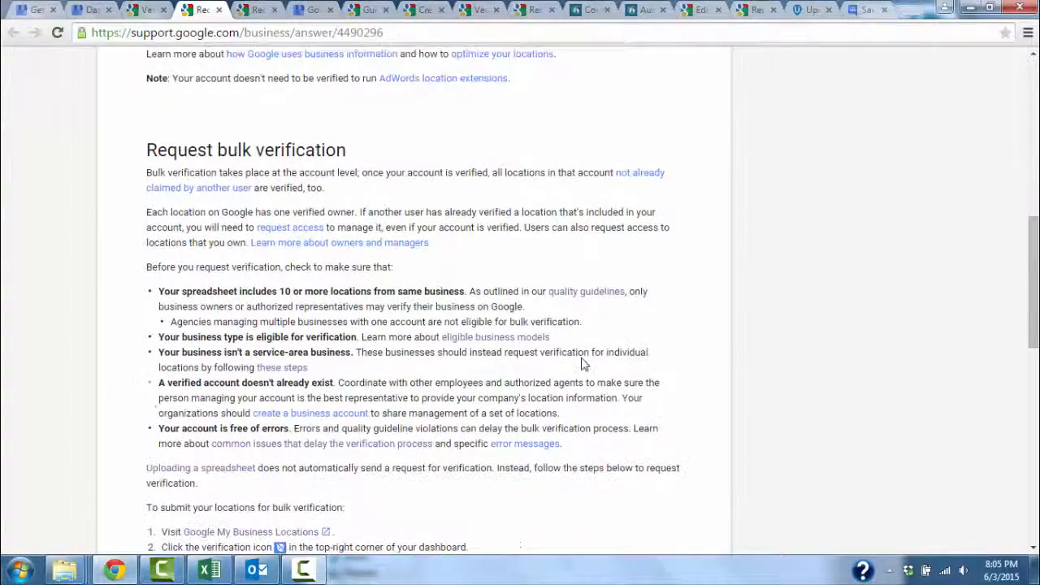
pyautogui.scroll(-3, 582, 363)
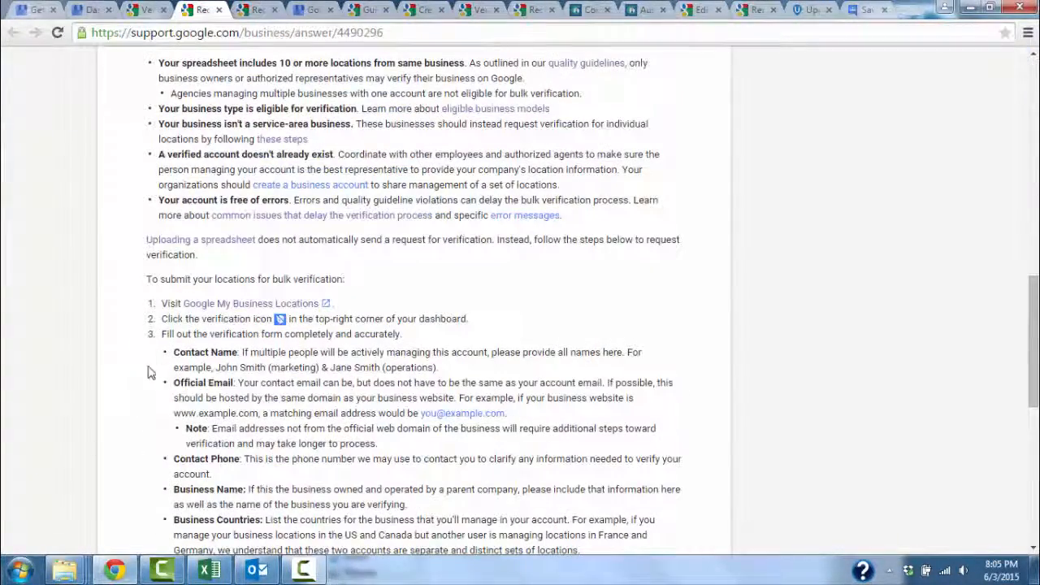
pyautogui.rightClick(209, 309)
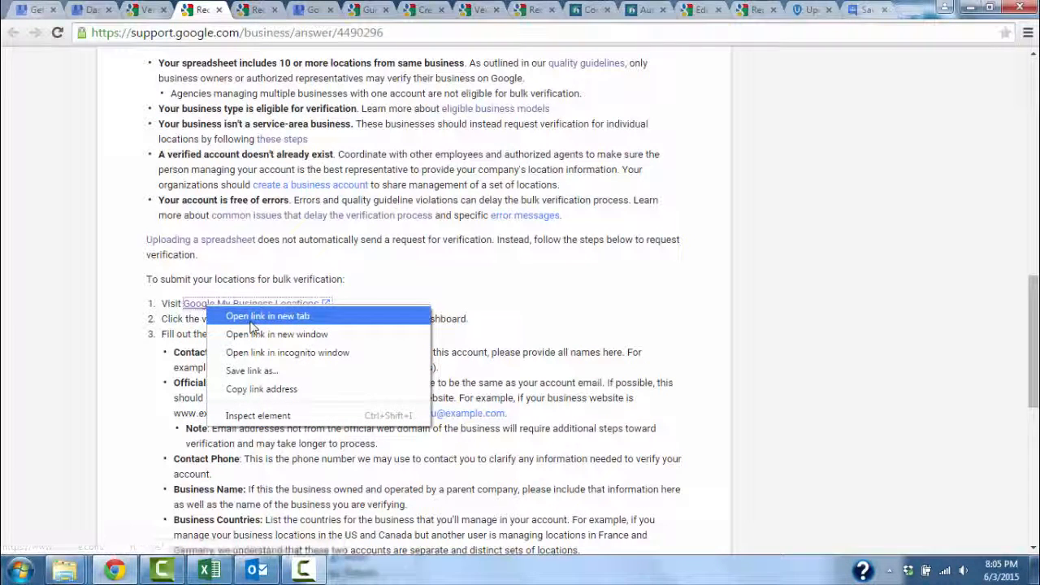
pyautogui.click(268, 314)
pyautogui.click(237, 9)
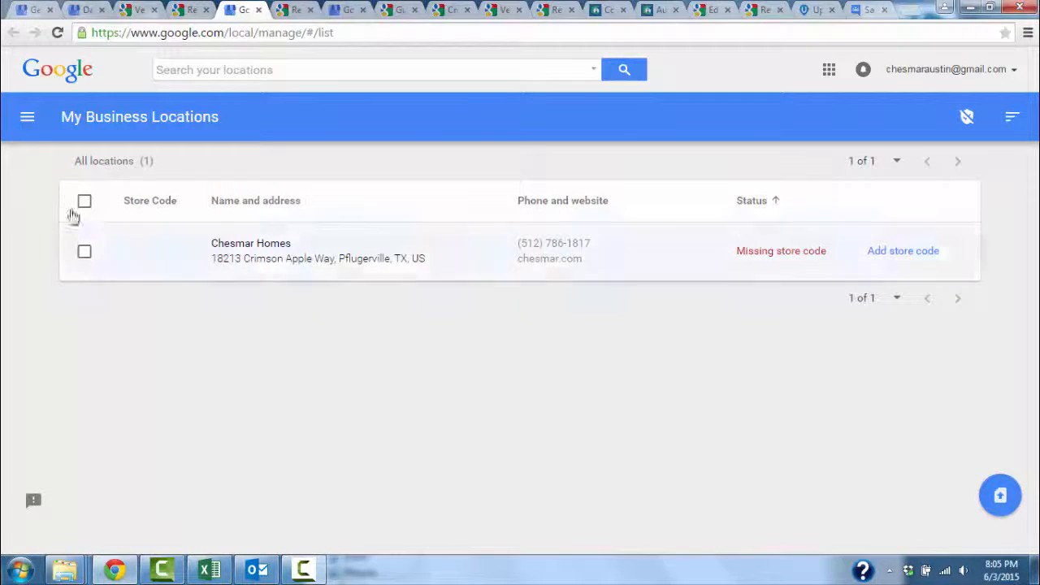
# Download the template from the Import locations page and open the CSV file in Excel
pyautogui.click(25, 121)
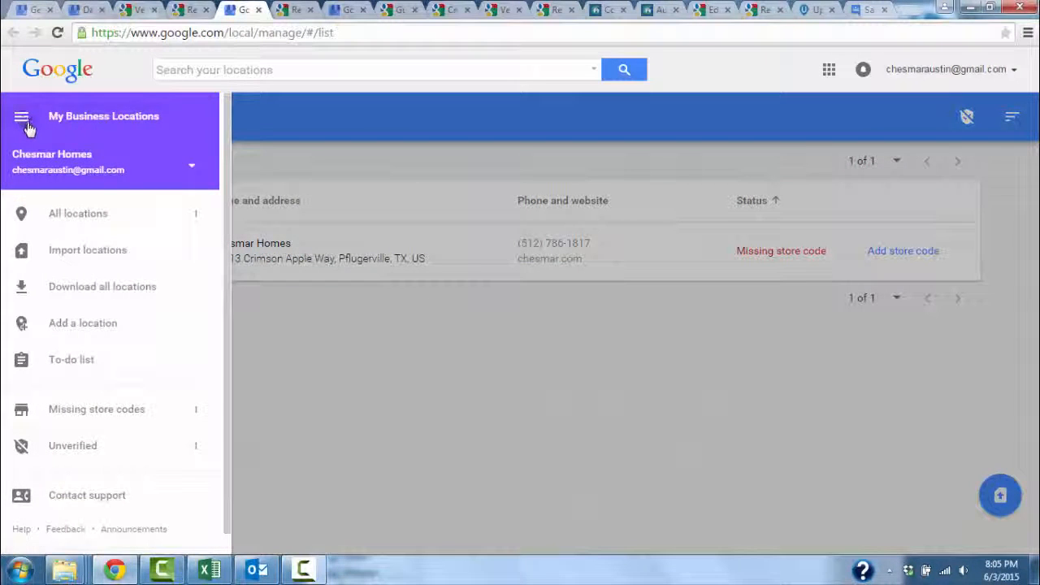
pyautogui.click(85, 267)
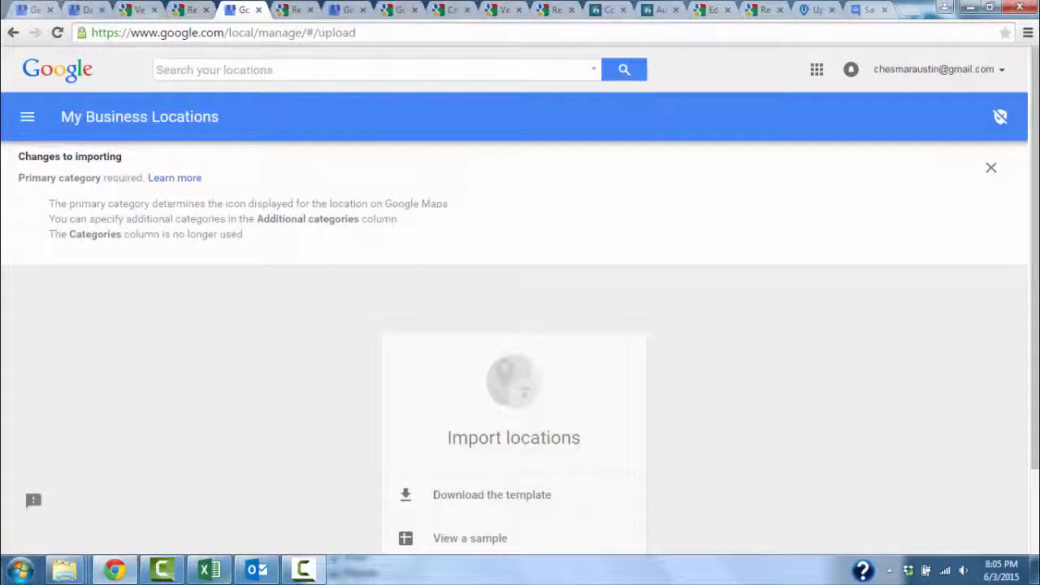
pyautogui.scroll(-2, 292, 461)
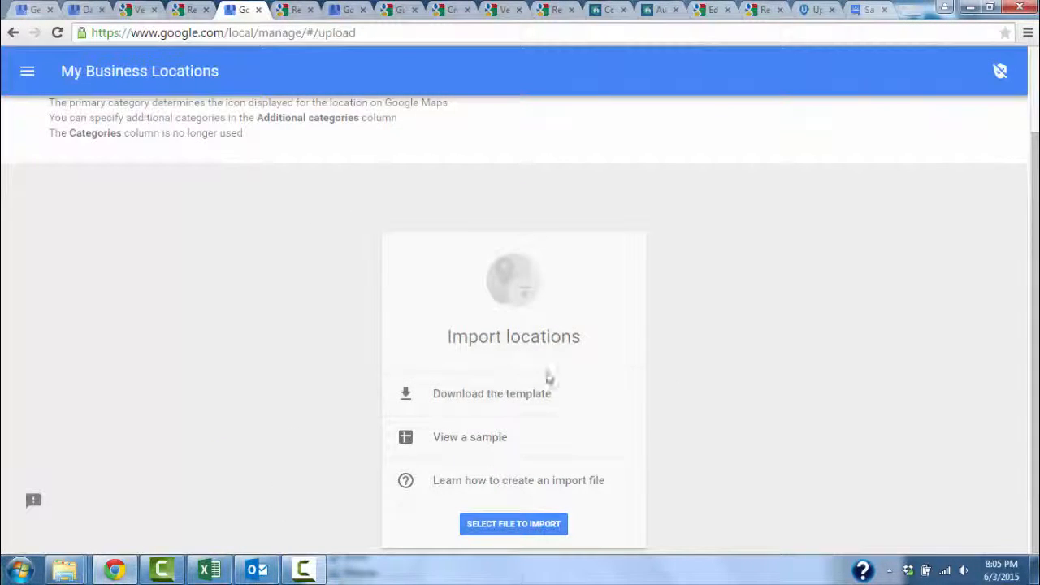
pyautogui.click(485, 398)
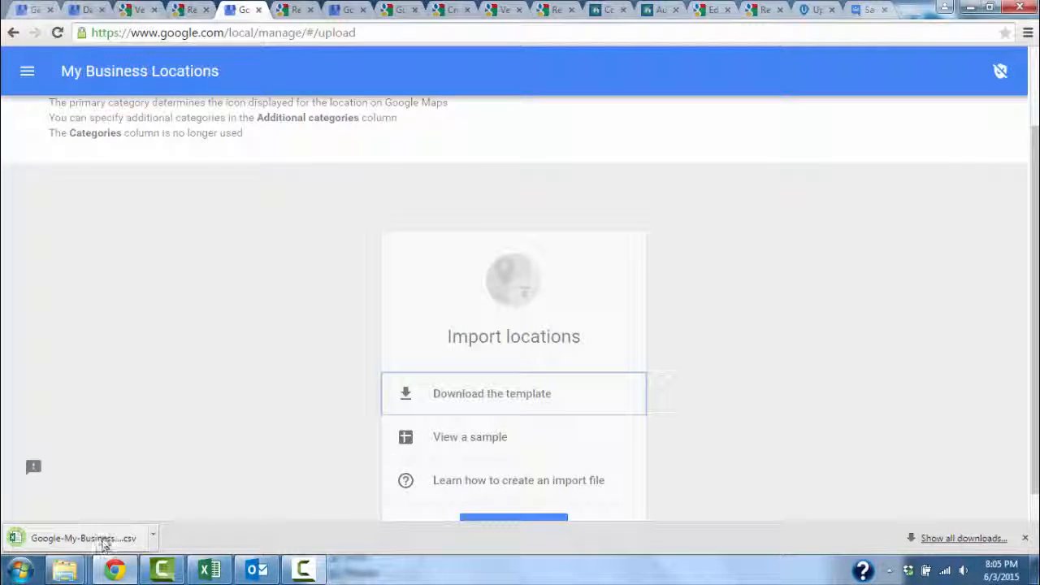
pyautogui.click(83, 538)
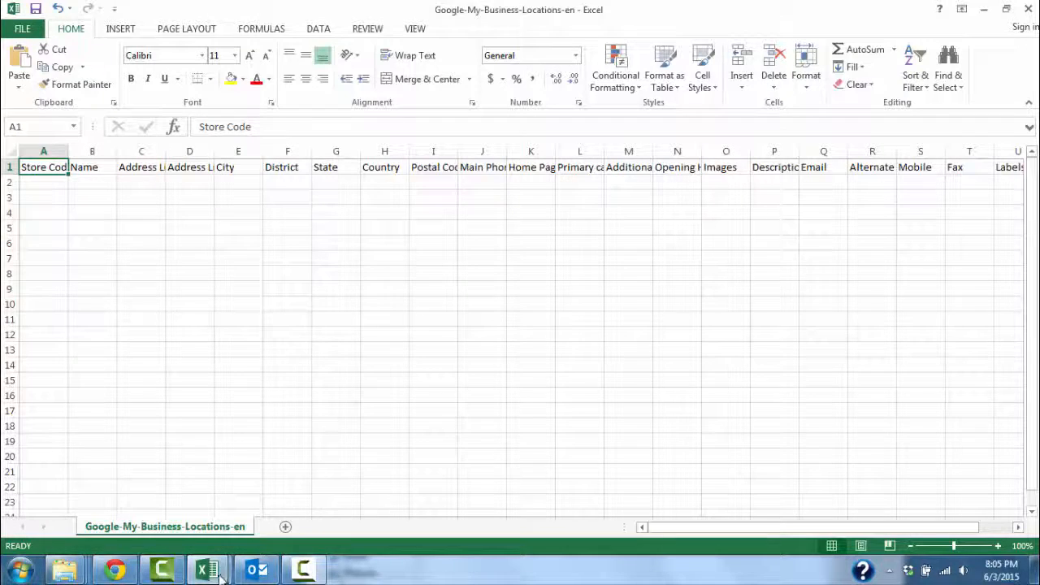
pyautogui.moveTo(221, 571)
pyautogui.click(162, 492)
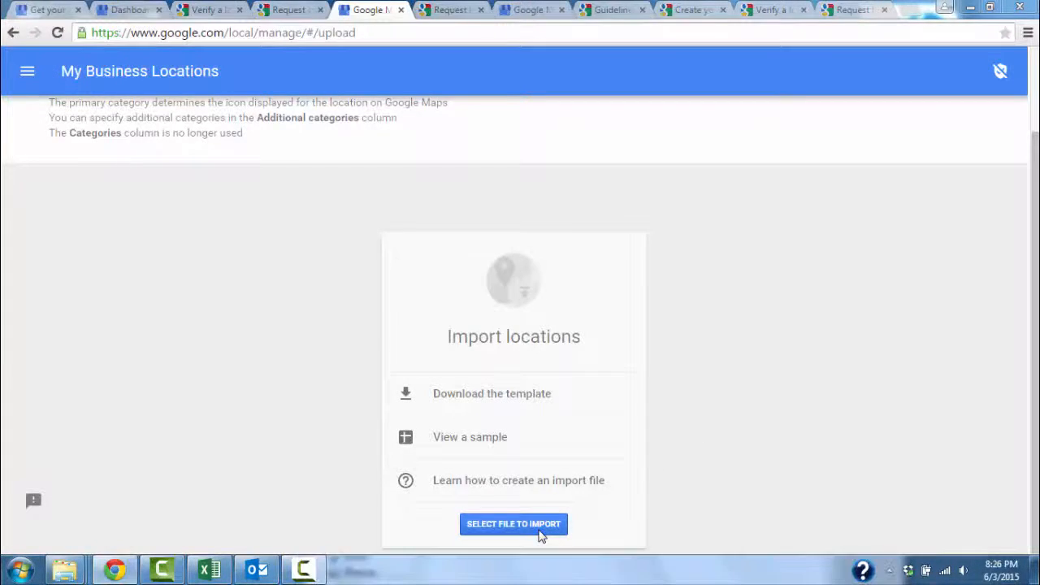
# Import the Google-My-Business-Locations-en file from the Desktop and review the new locations in the import preview
pyautogui.click(538, 531)
pyautogui.click(70, 108)
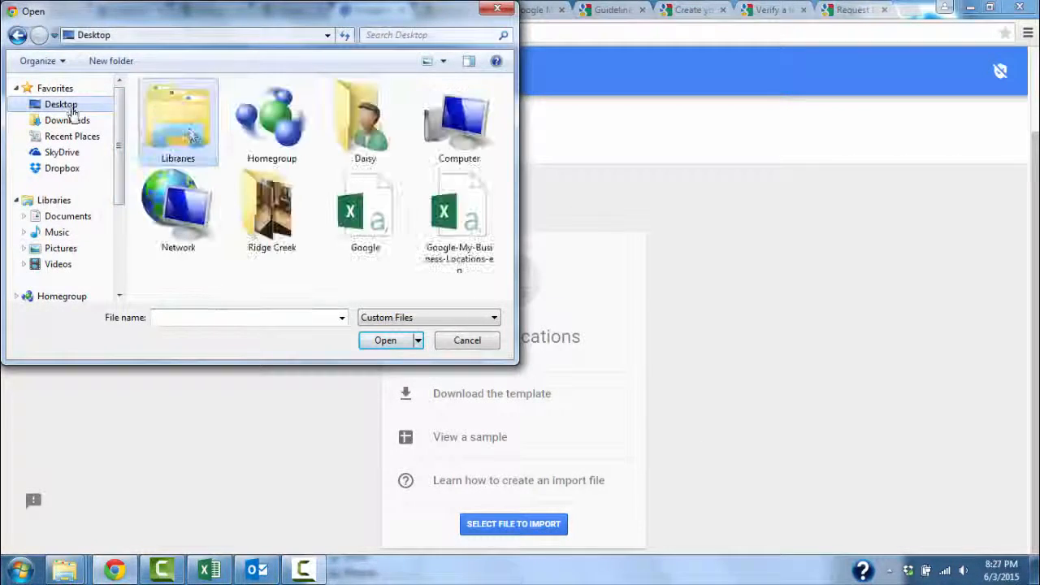
pyautogui.click(470, 232)
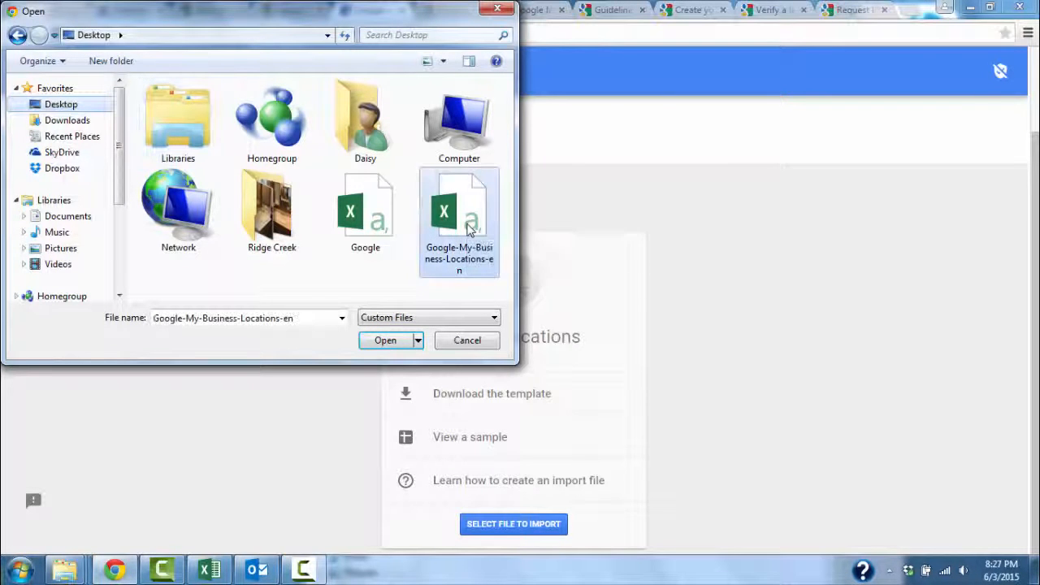
pyautogui.click(386, 340)
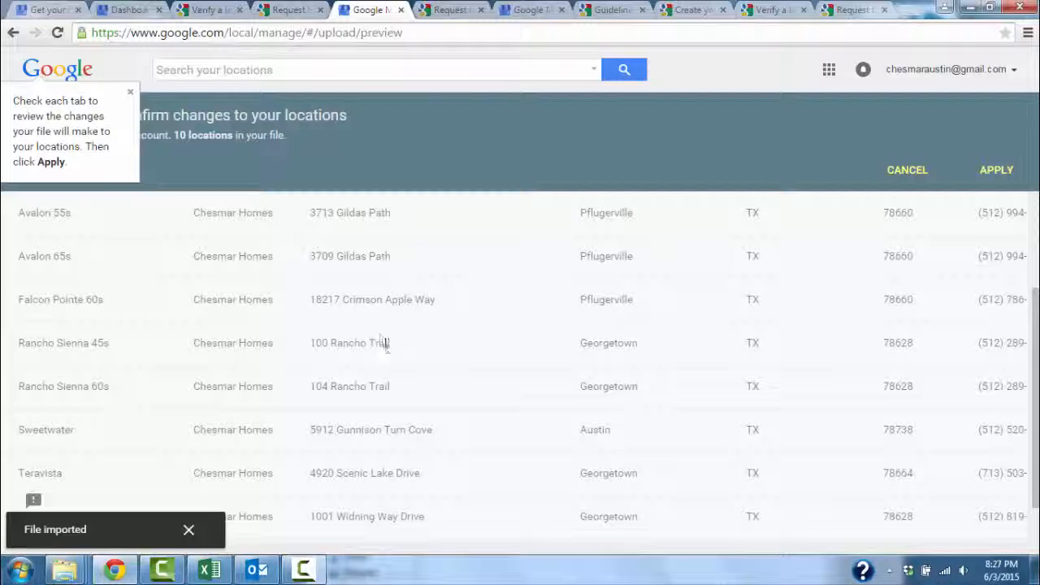
pyautogui.scroll(-1, 397, 371)
pyautogui.scroll(4, 414, 408)
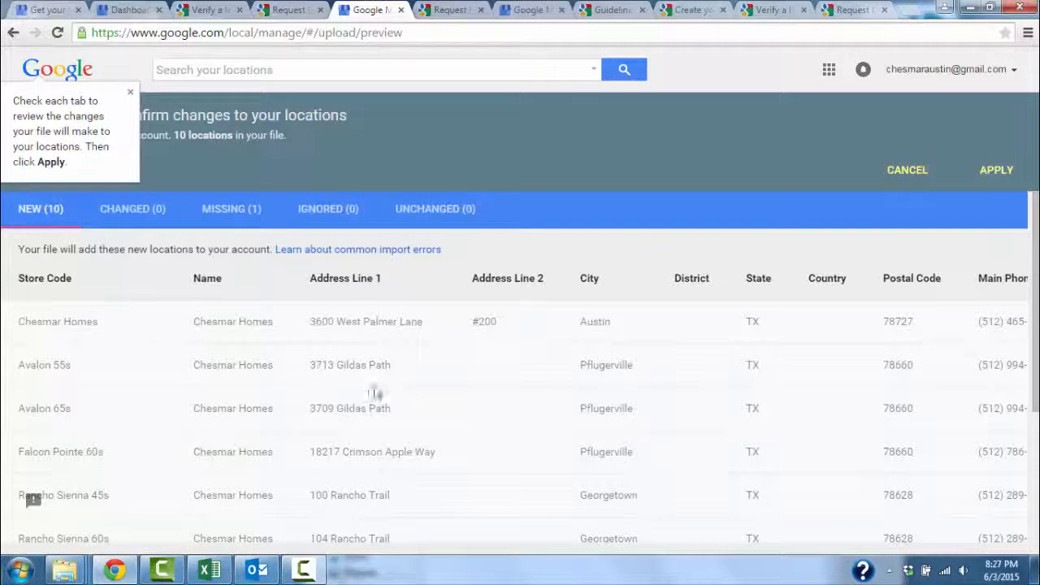
pyautogui.scroll(-3, 68, 392)
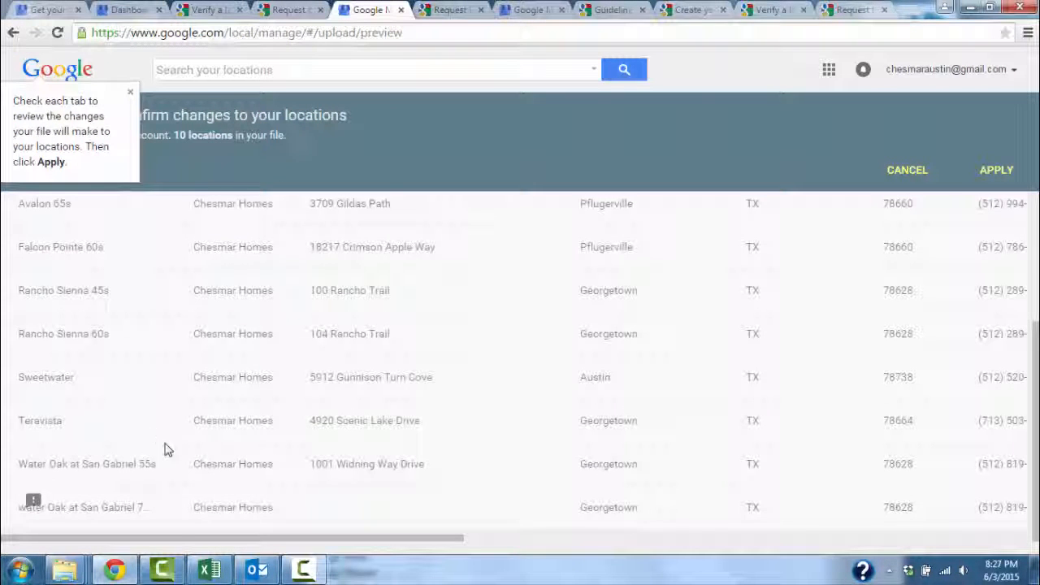
pyautogui.scroll(2, 171, 487)
pyautogui.scroll(-1, 176, 528)
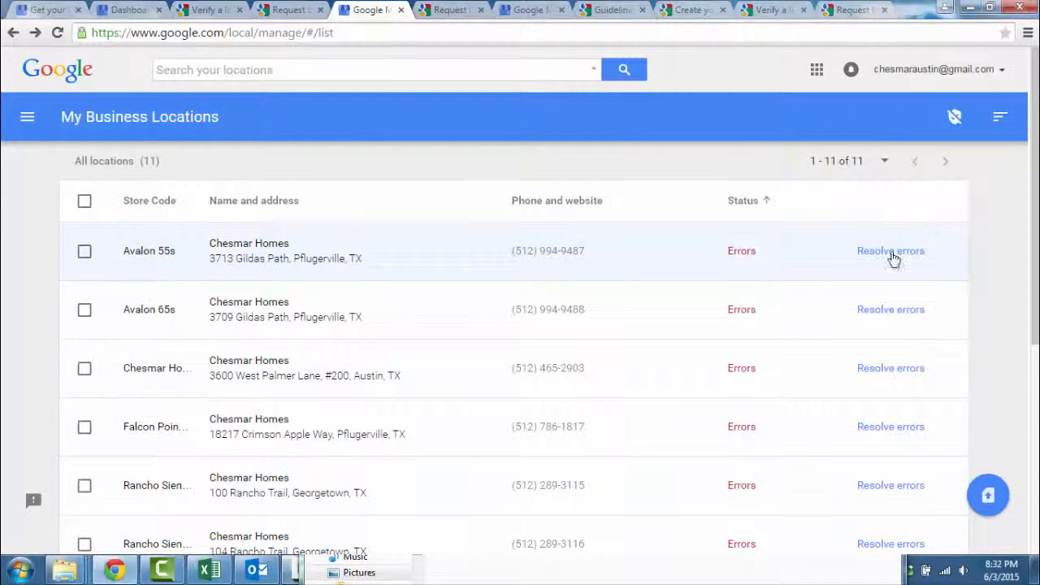
# Open the errors of the Avalon 55s location and bring up its flagged address for editing
pyautogui.click(894, 258)
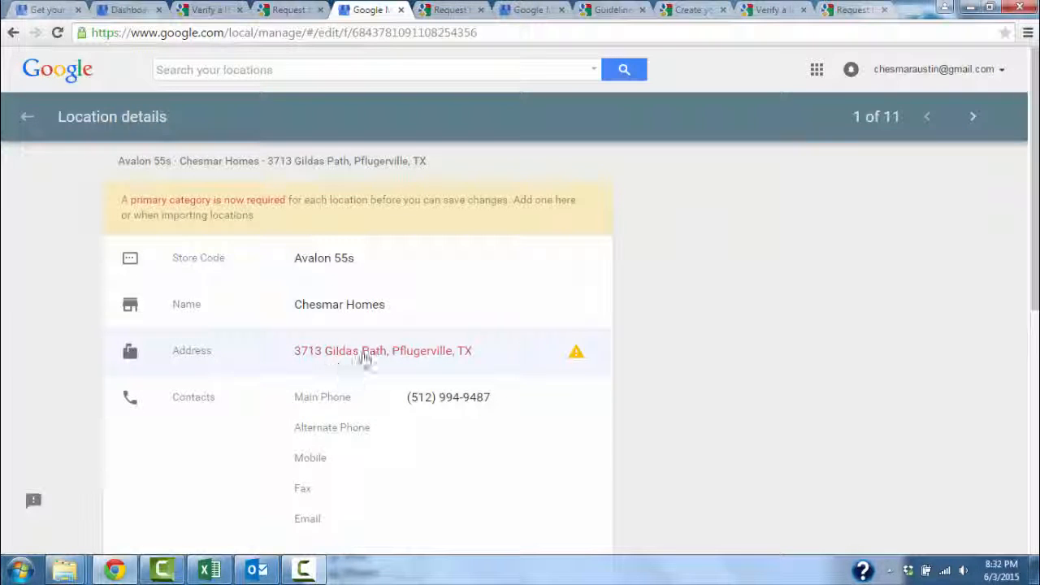
pyautogui.scroll(-1, 433, 360)
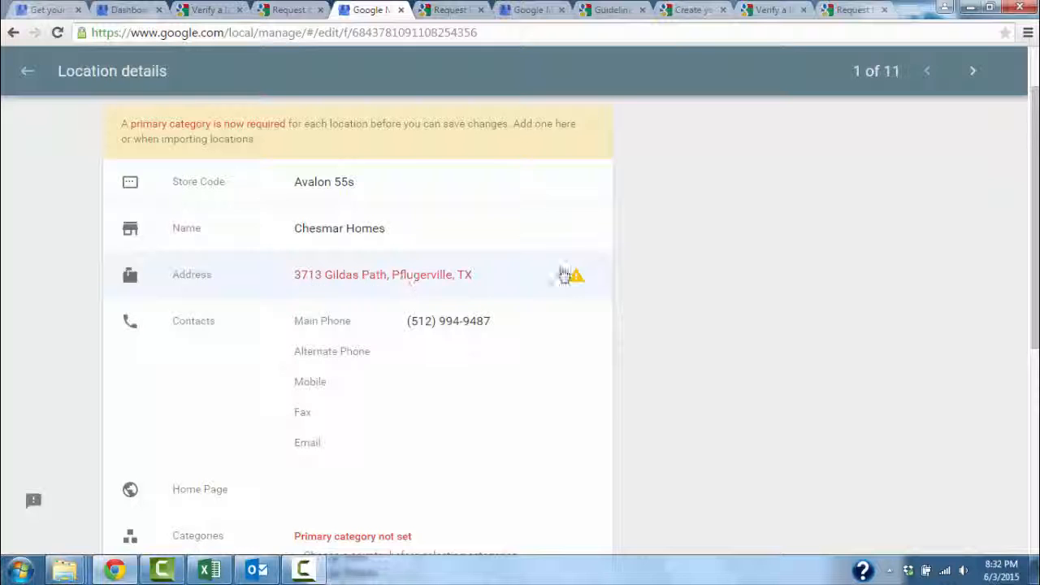
pyautogui.click(525, 287)
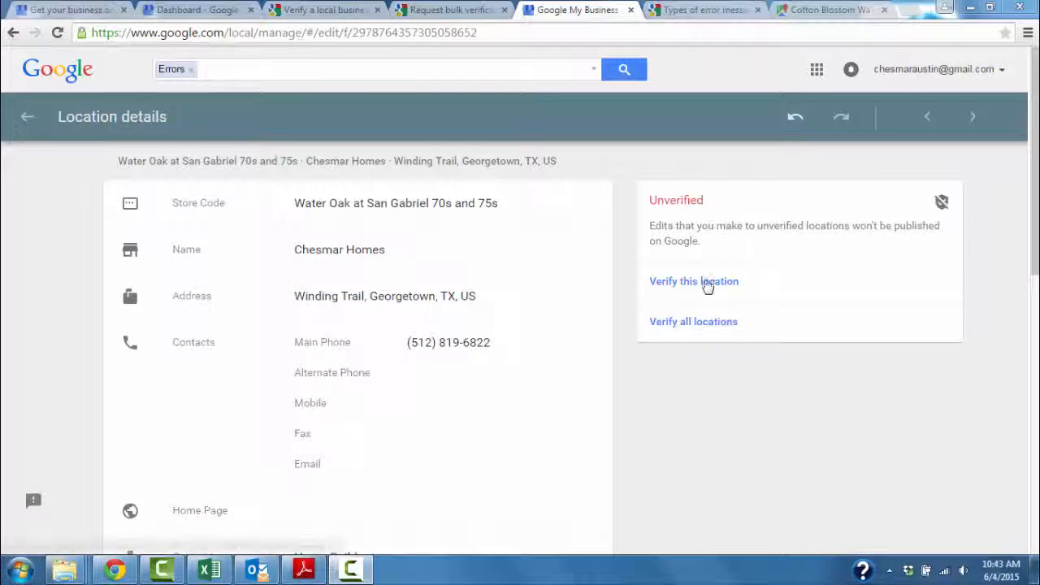
# Request verification for all locations as a Chain and submit the form with the business and contact details
pyautogui.click(693, 322)
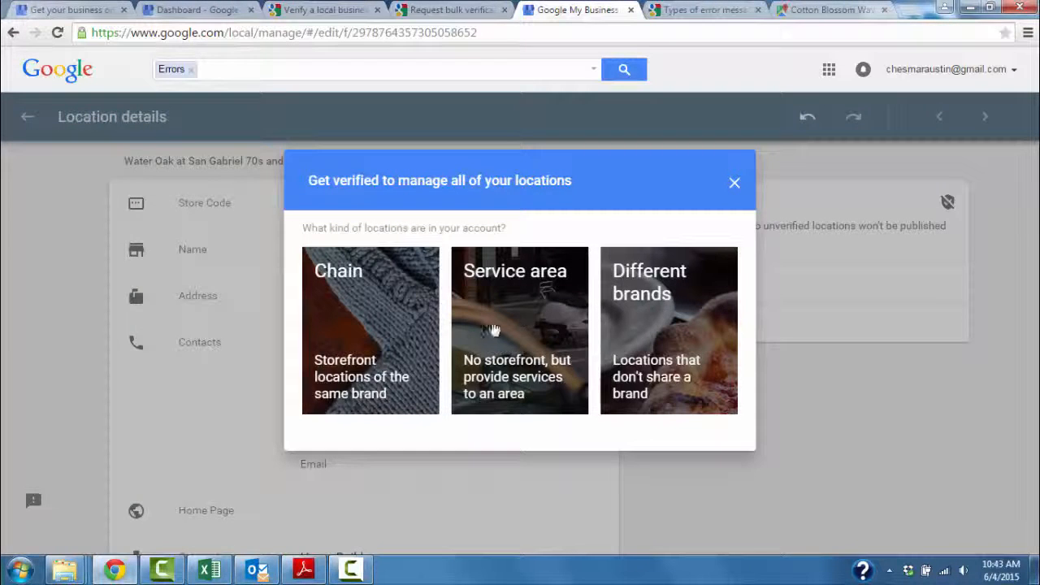
pyautogui.click(363, 380)
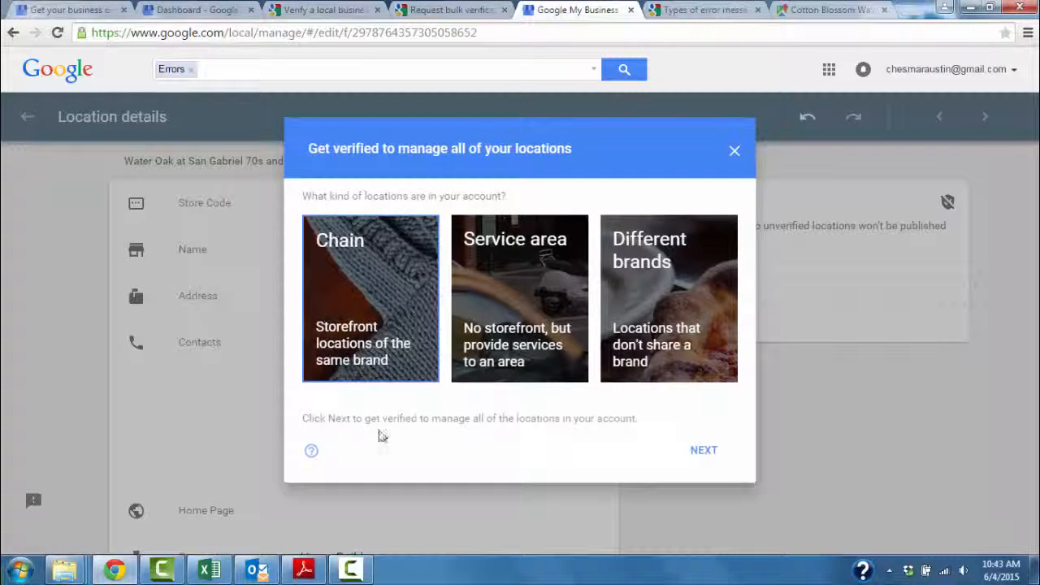
pyautogui.click(712, 460)
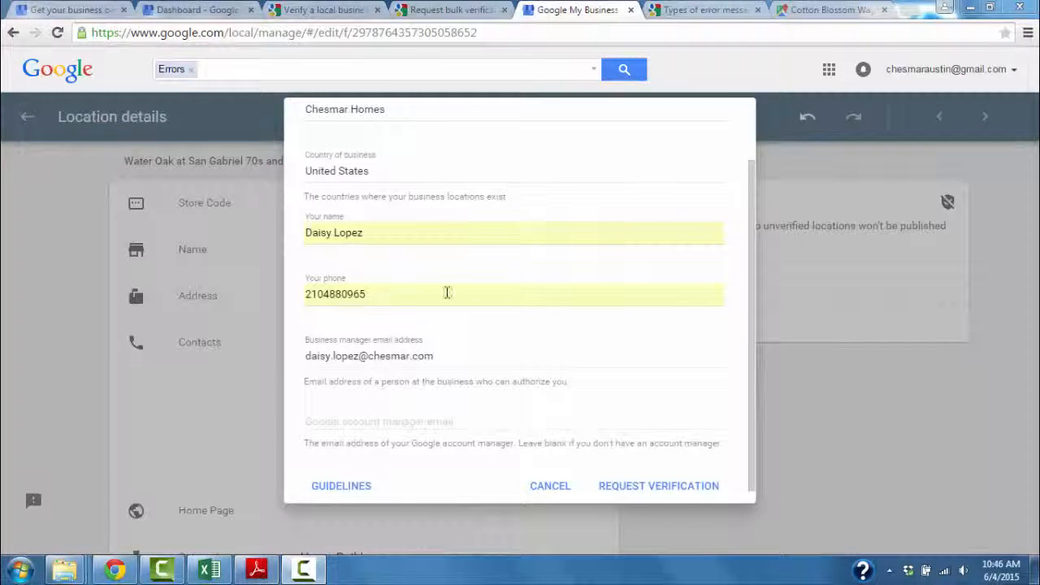
pyautogui.click(634, 491)
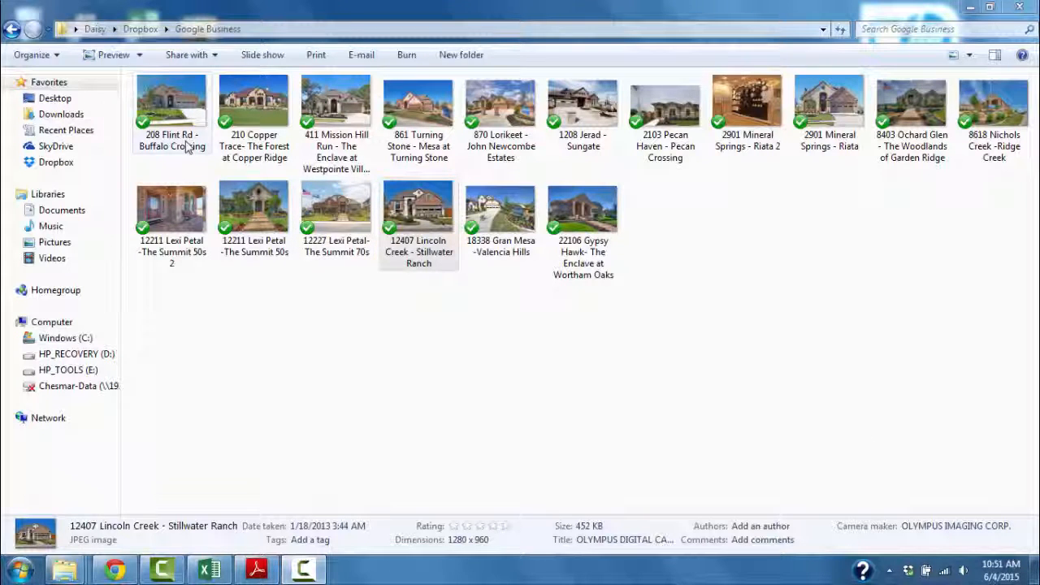
# View the Stillwater Ranch photo in the Google Business folder, check the house number and signage up close, and close it
pyautogui.doubleClick(425, 225)
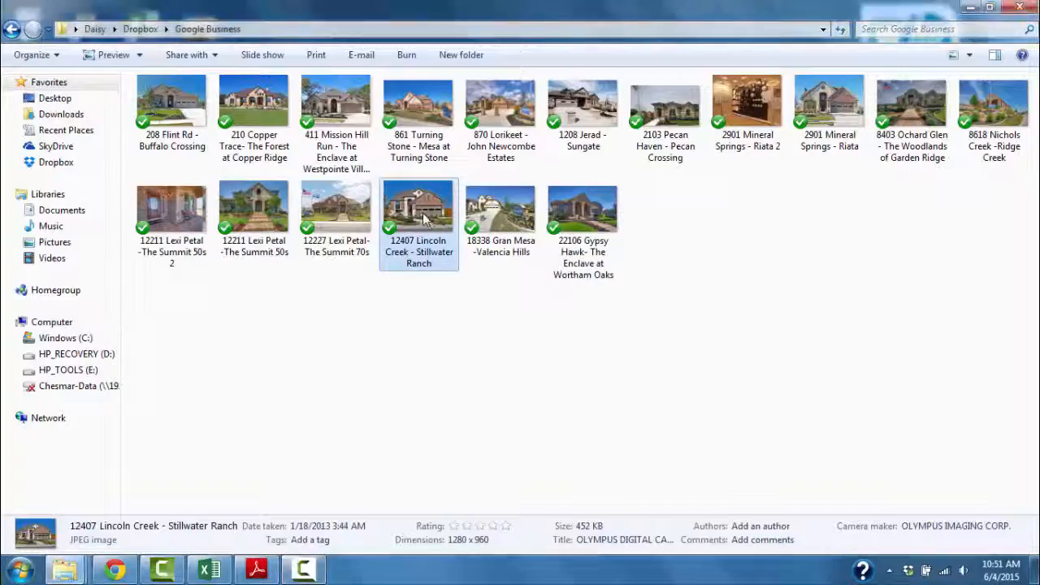
pyautogui.scroll(3, 685, 314)
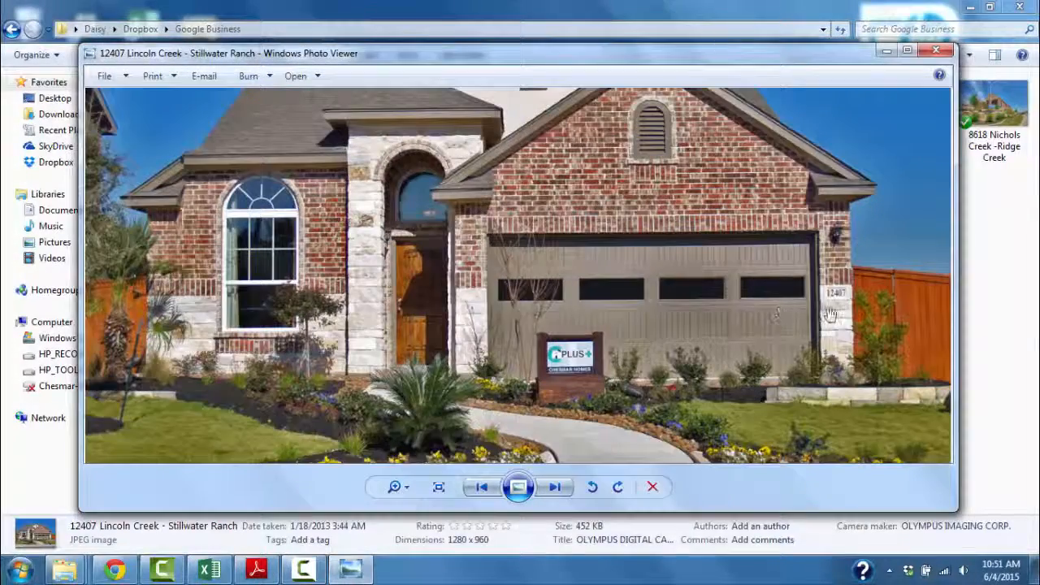
pyautogui.click(938, 52)
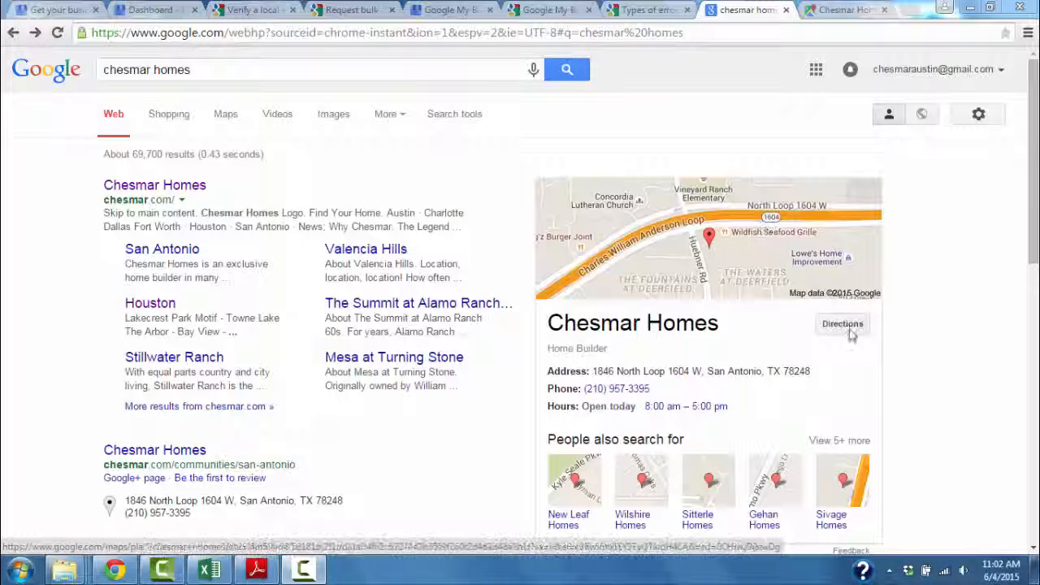
# Switch to the Chesmar Homes listing in Google Maps and open its Street View
pyautogui.hotkey('ctrl', 'Tab')
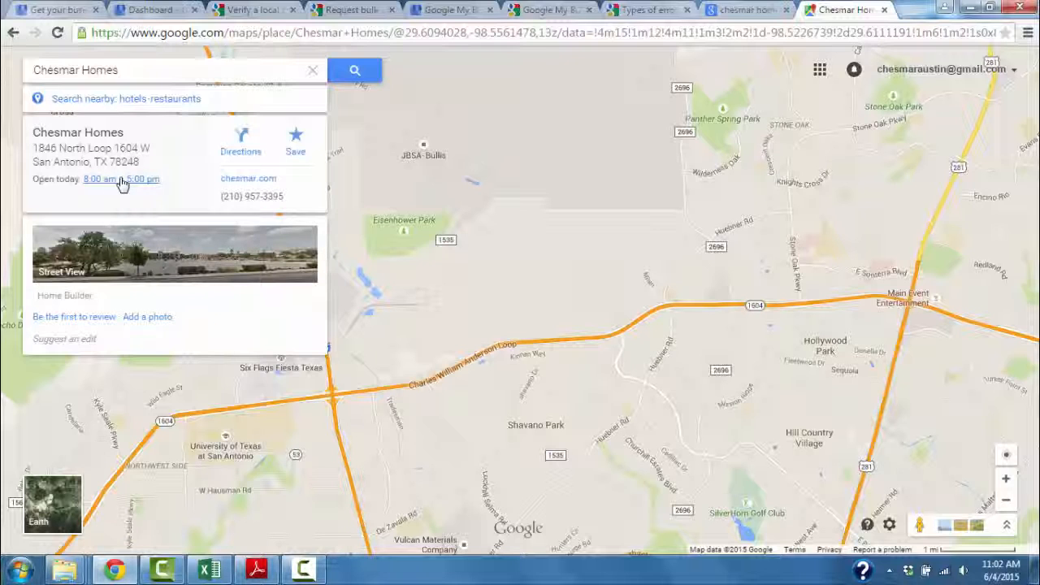
pyautogui.click(99, 271)
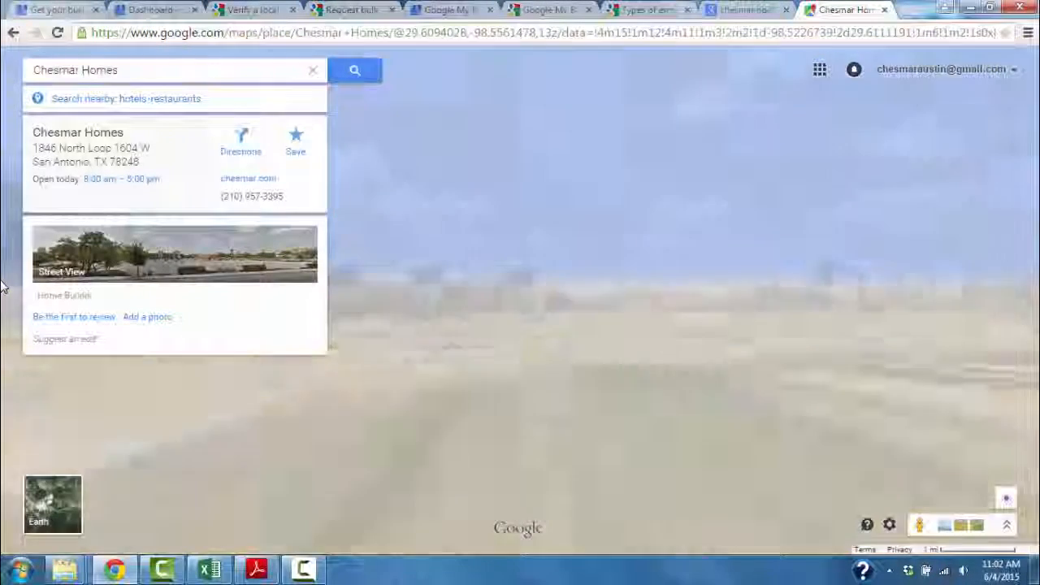